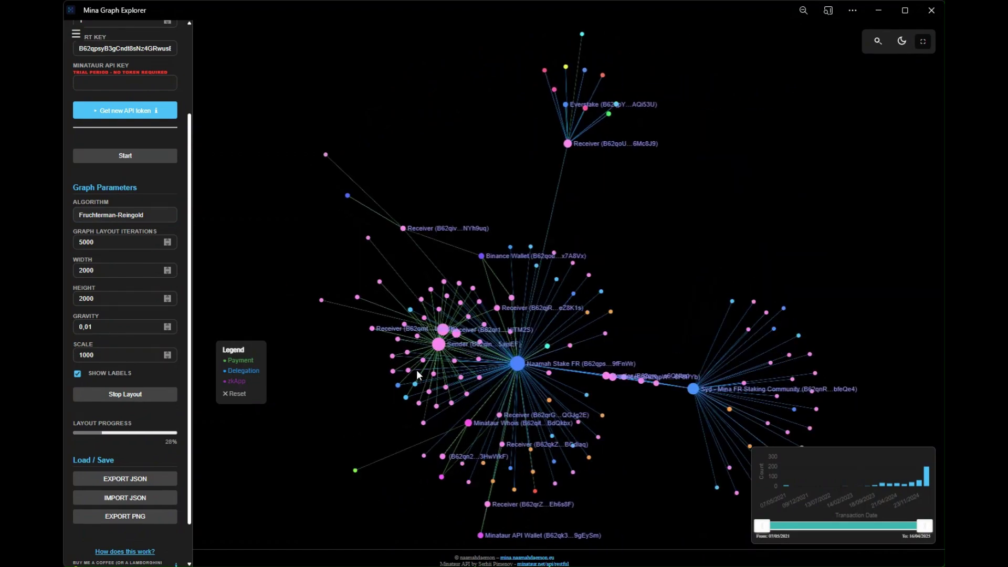
- Examine the details of the Mina Foundation node linked to Syd - Mina FR Staking Community, and close them
left_click(553, 409)
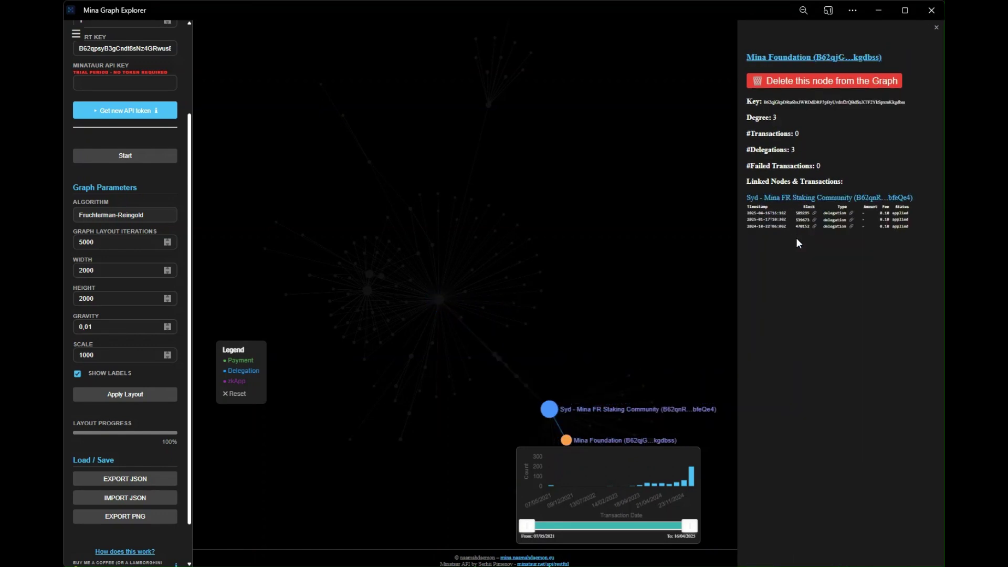
left_click(803, 207)
left_click(931, 27)
- Run the ForceAtlas2 layout with LinLog mode and outbound attraction distribution enabled, 50000 iterations and a scale of 10000
left_click(128, 218)
left_click(130, 254)
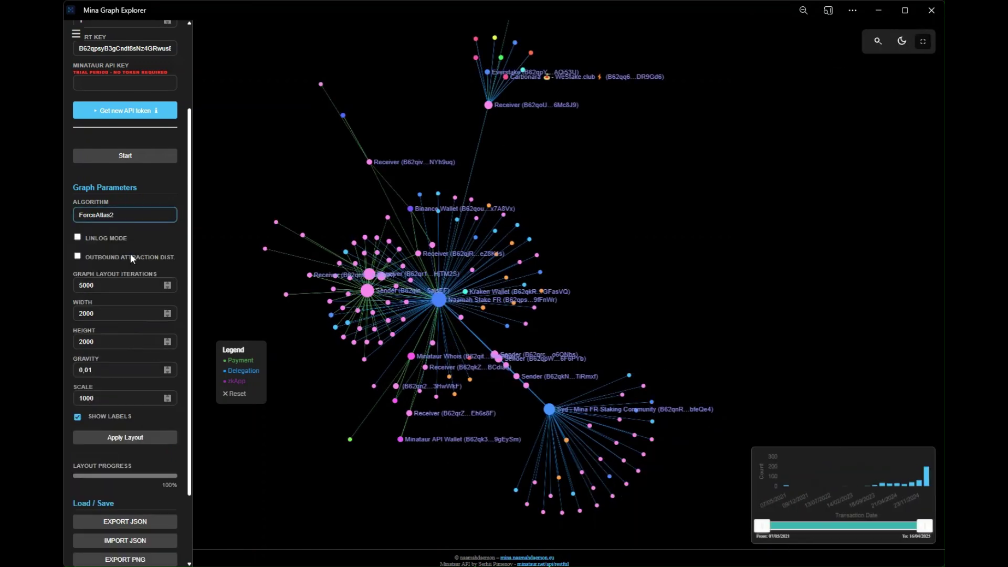
left_click(77, 237)
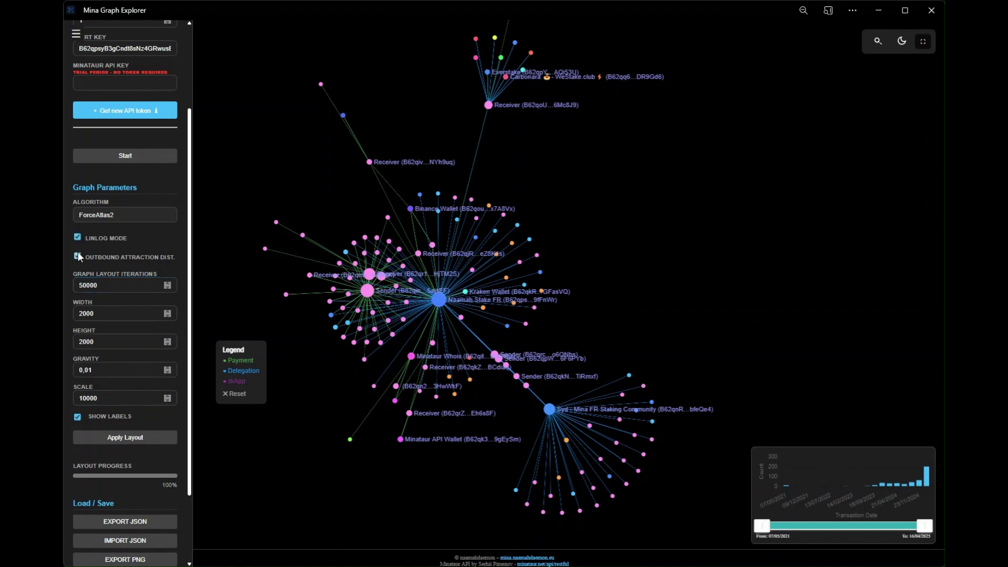
left_click(77, 255)
left_click(132, 438)
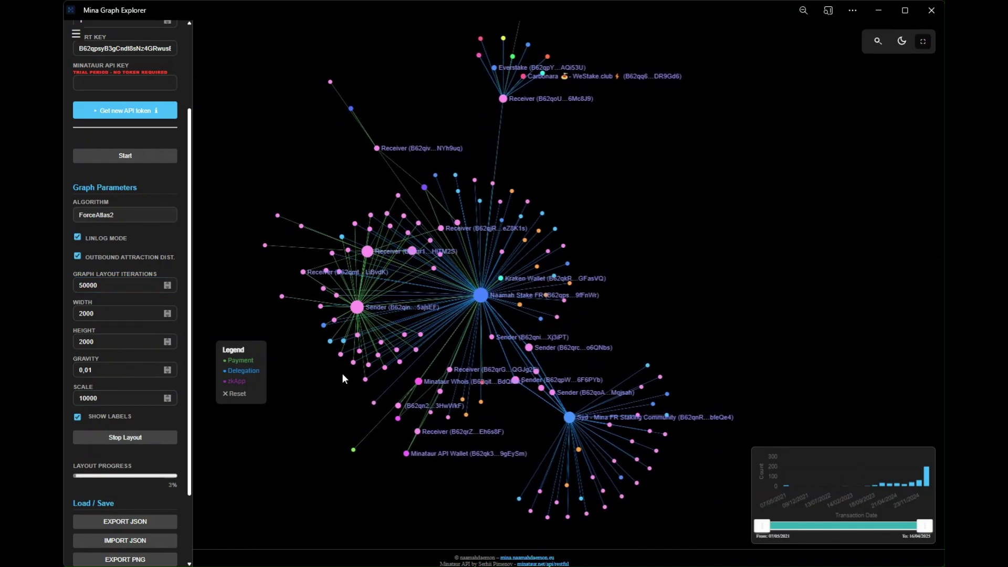
- Toggle the colour theme and return it to dark mode
mouse_move(925, 526)
left_mouse_down()
mouse_move(776, 536)
mouse_move(925, 525)
left_mouse_up()
left_click(900, 43)
left_click(901, 43)
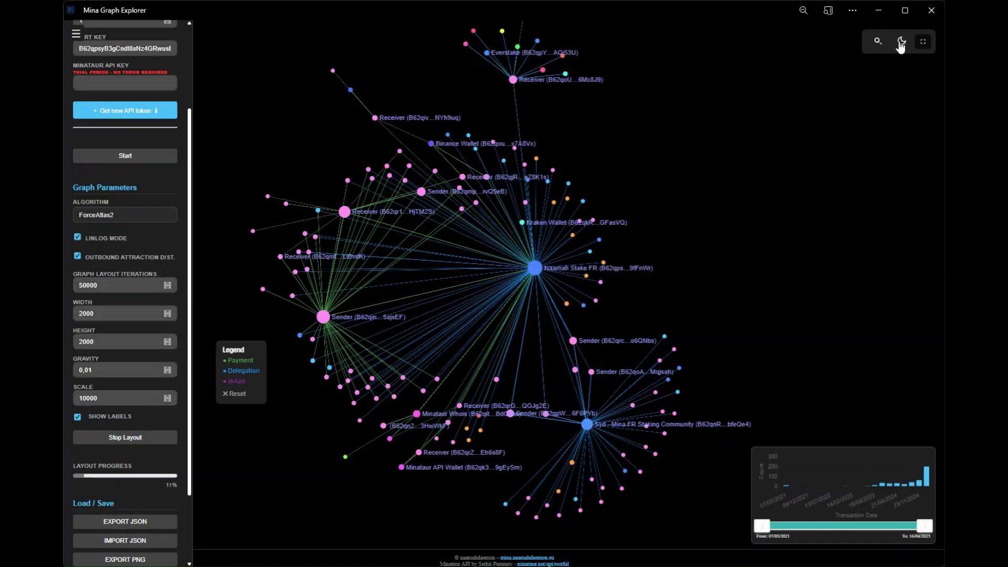
- Search the graph nodes for "fou", dismiss the search and look closely at the Naamah Stake FR node
left_click(878, 41)
type("fou")
left_click(925, 67)
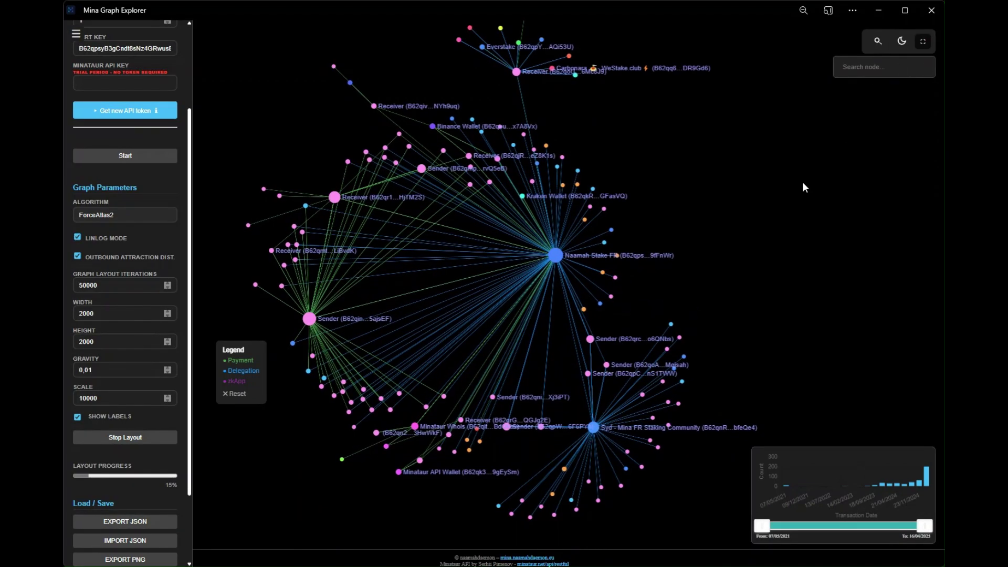
key("Escape")
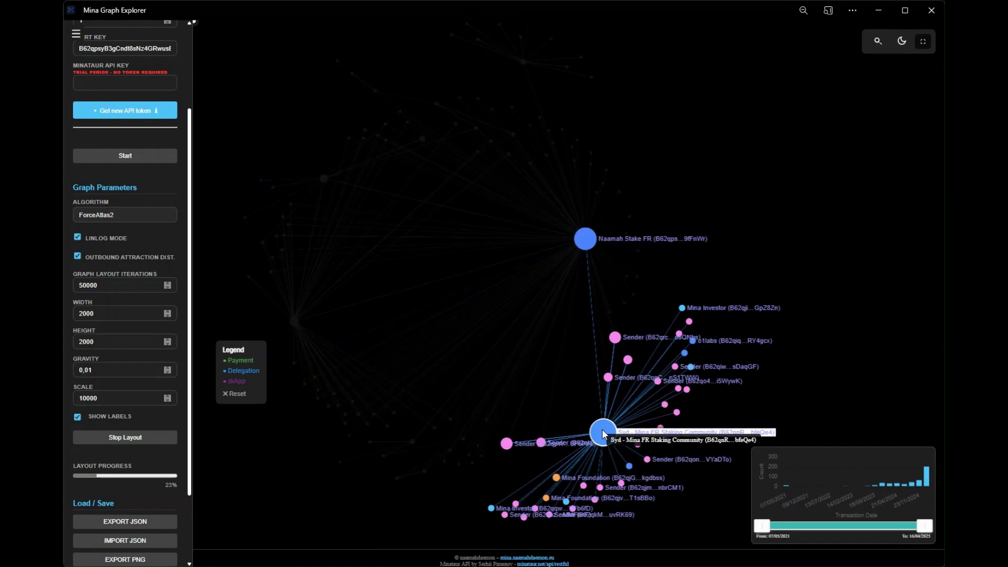
scroll(576, 322, "up", 3)
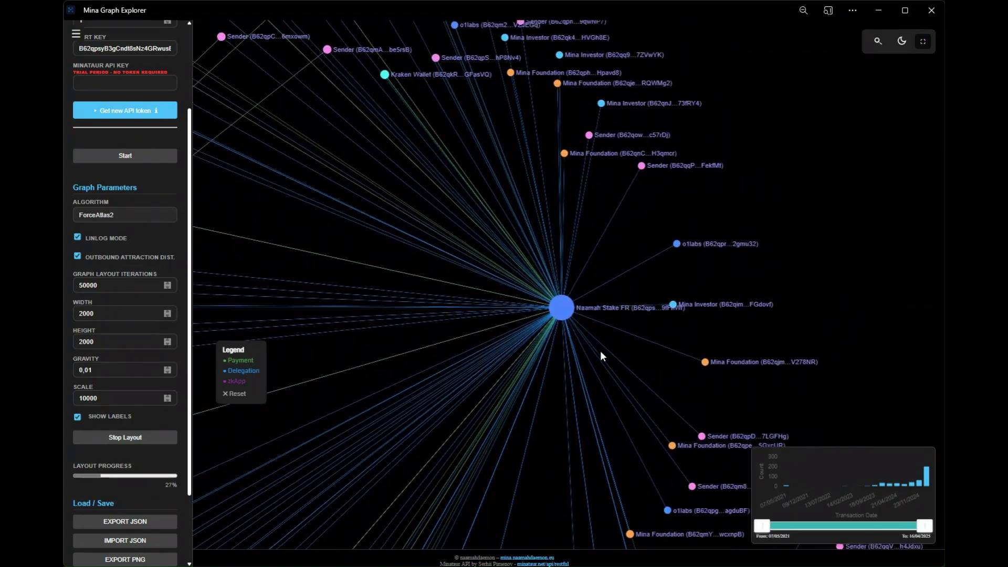
key("ctrl+n")
type("https://webapp.minagraph.com/")
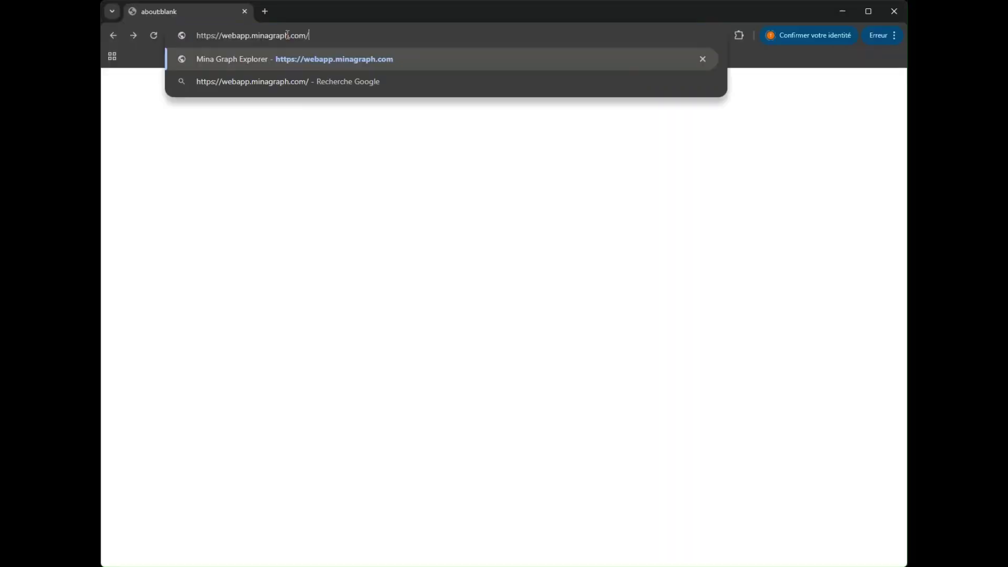
key("Return")
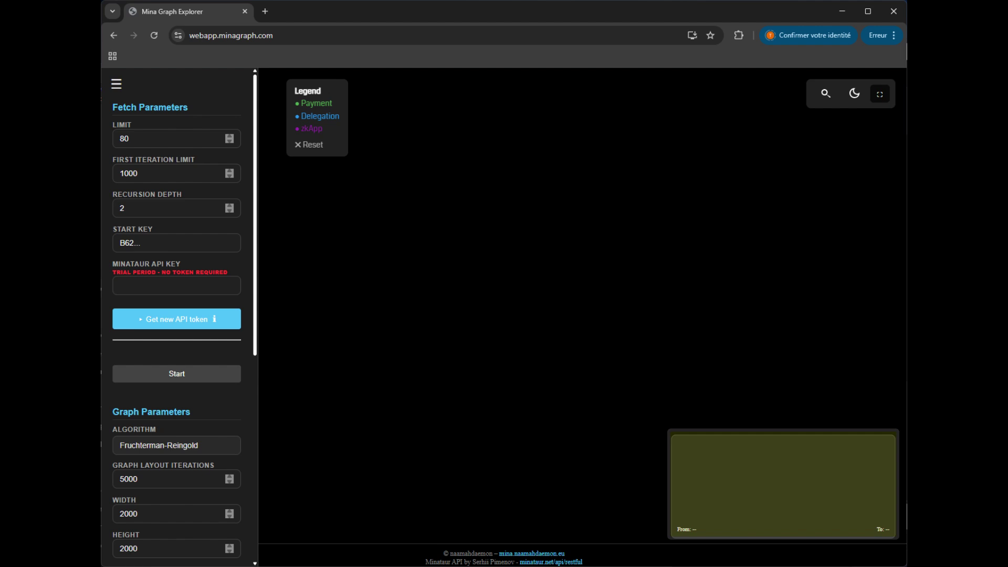
left_click(692, 35)
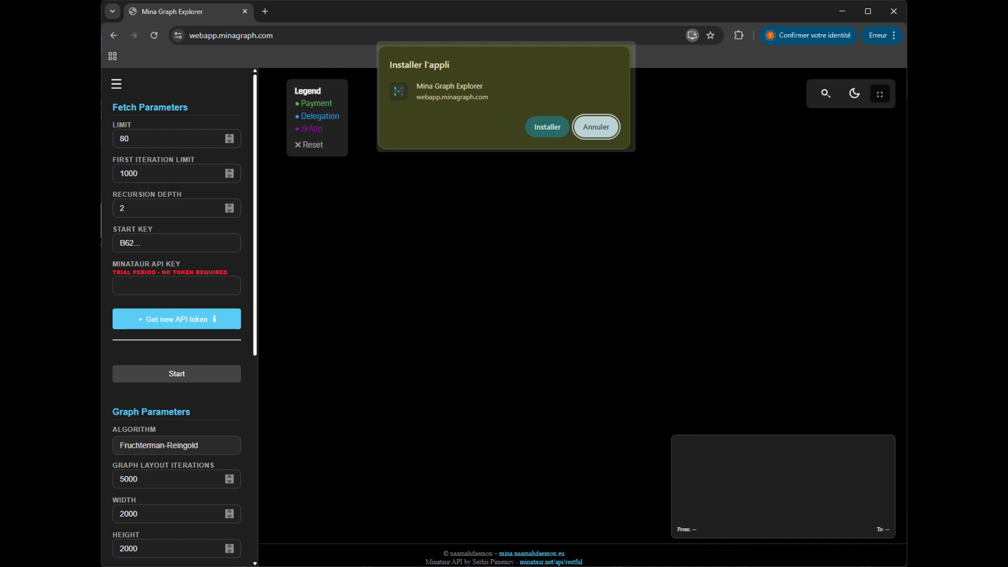
key("Escape")
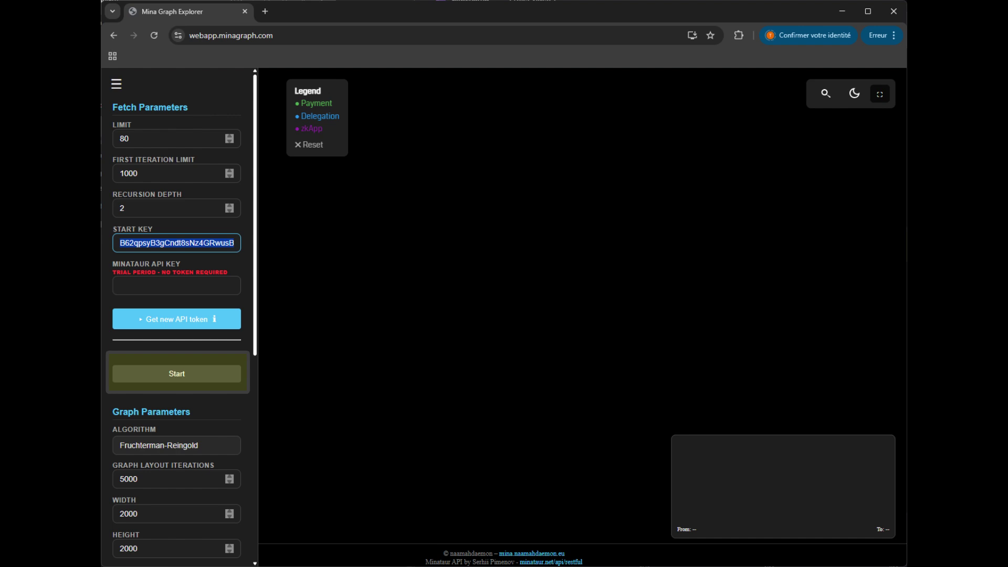
- Fetch the transaction graph for the wallet's public key given as start key, and stop the fetch
left_click(176, 377)
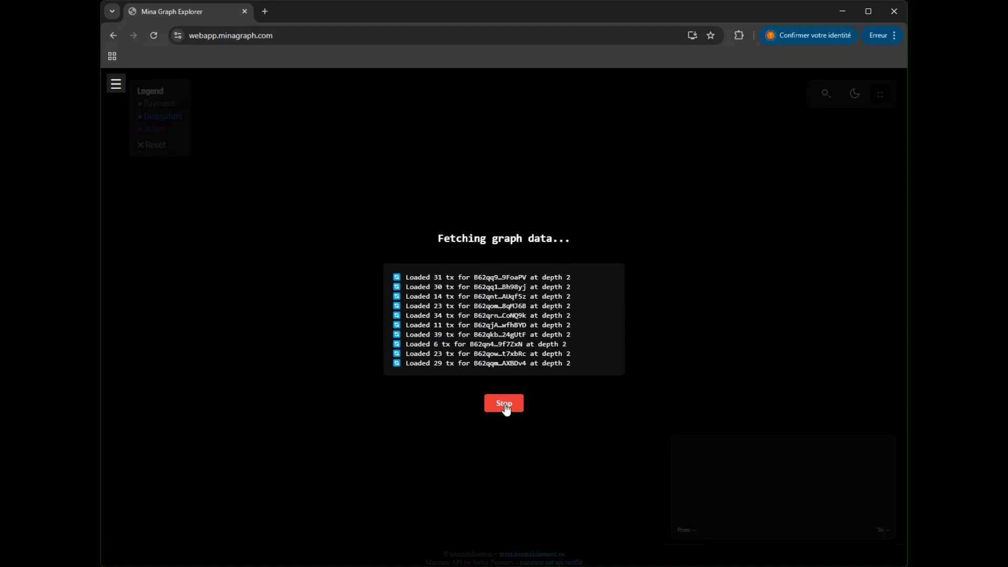
left_click(504, 405)
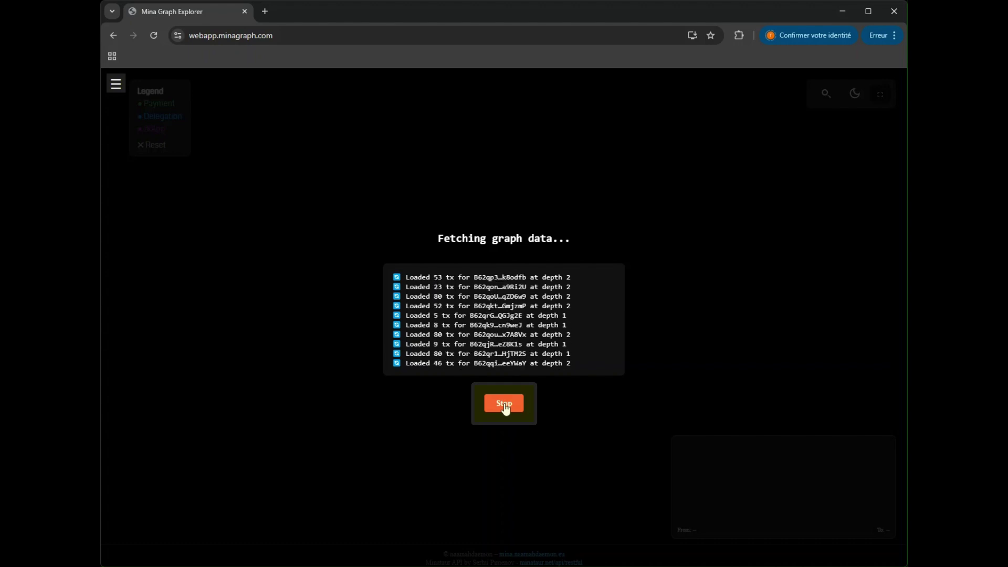
left_click(504, 405)
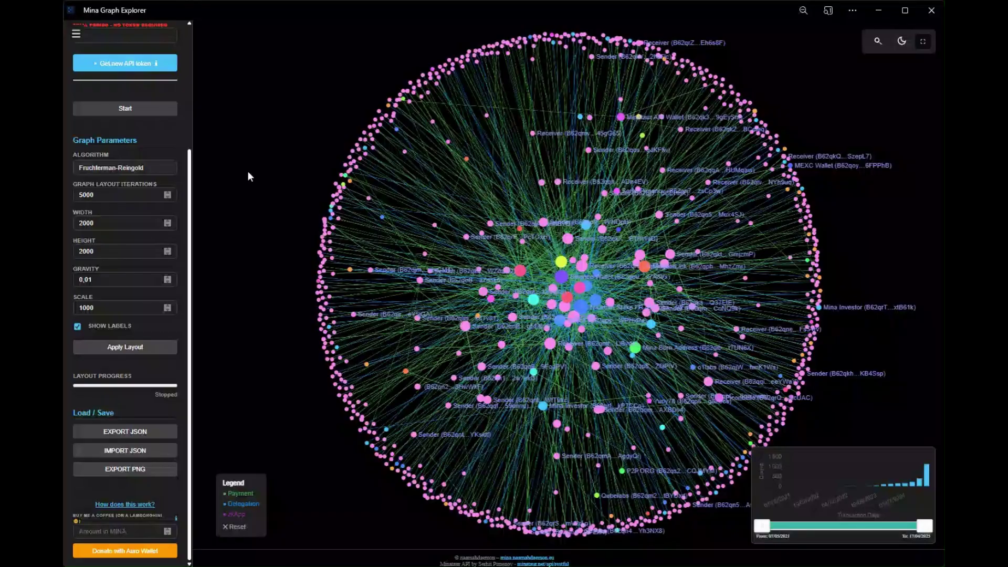
- Preview the ForceAtlas2 and OpenOrd algorithm options, and return the algorithm to Fruchterman-Reingold
left_click(116, 163)
left_click(114, 190)
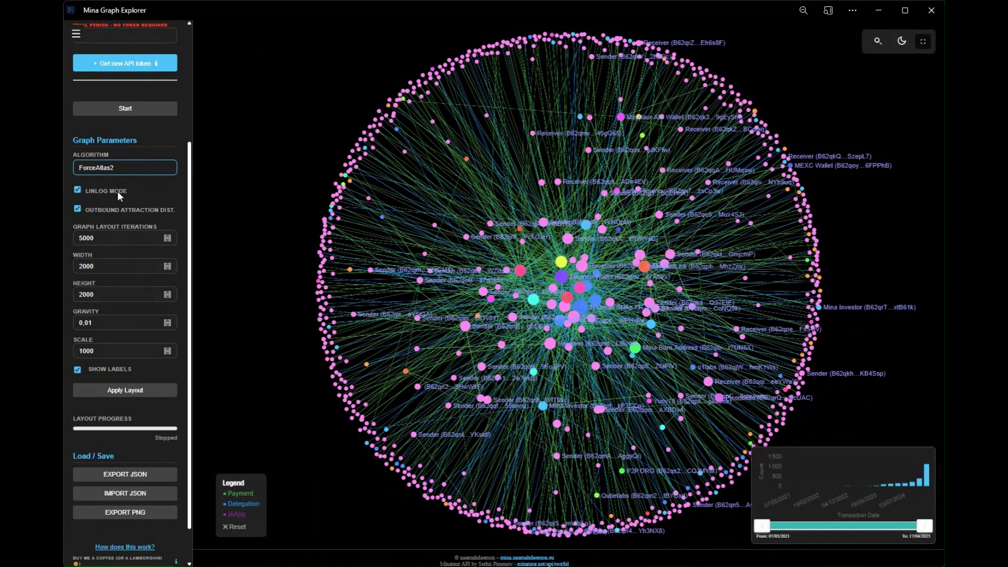
left_click(115, 207)
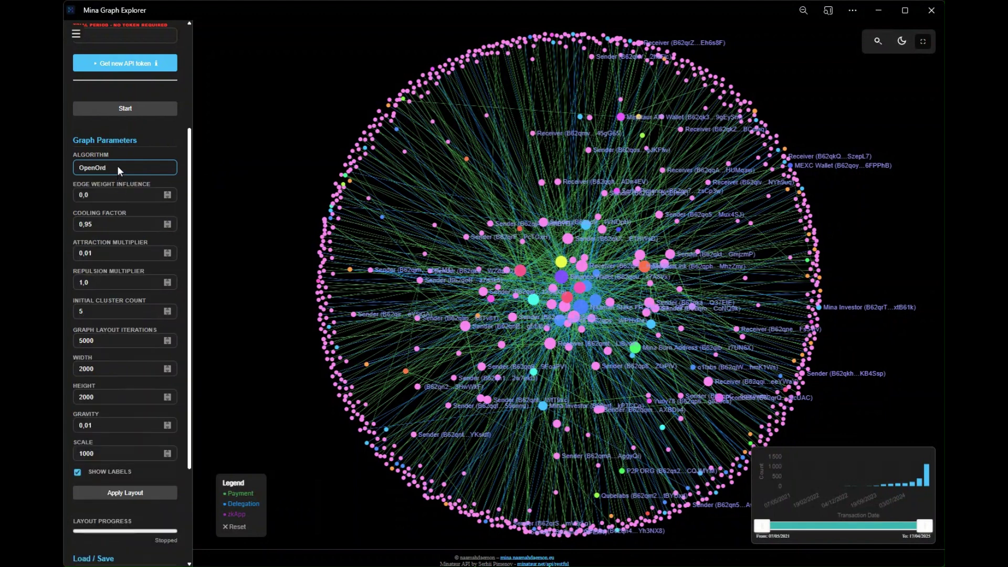
left_click(118, 181)
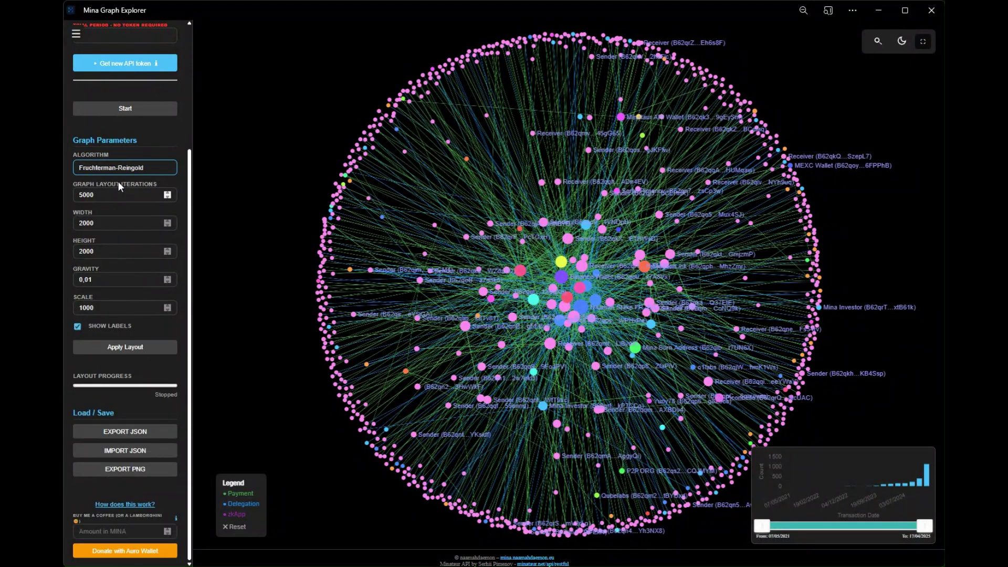
- Switch the node labels off and on again, and run the Fruchterman-Reingold layout briefly before stopping it
left_click(97, 323)
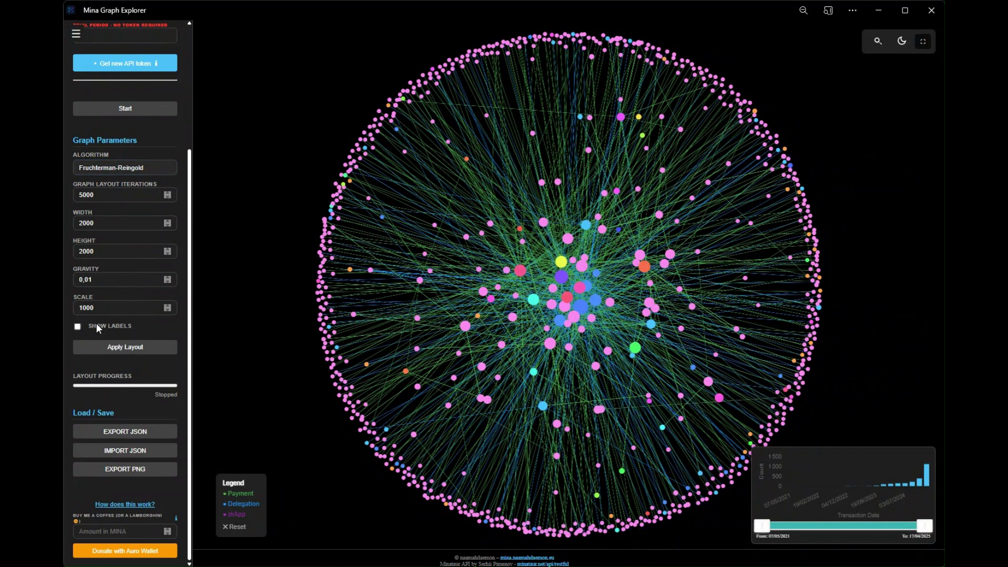
left_click(96, 327)
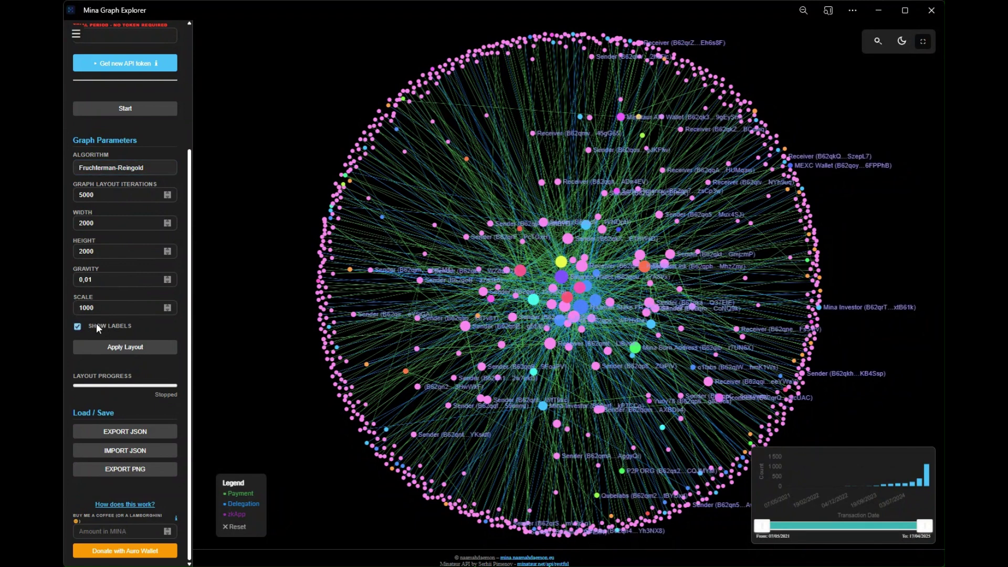
left_click(121, 349)
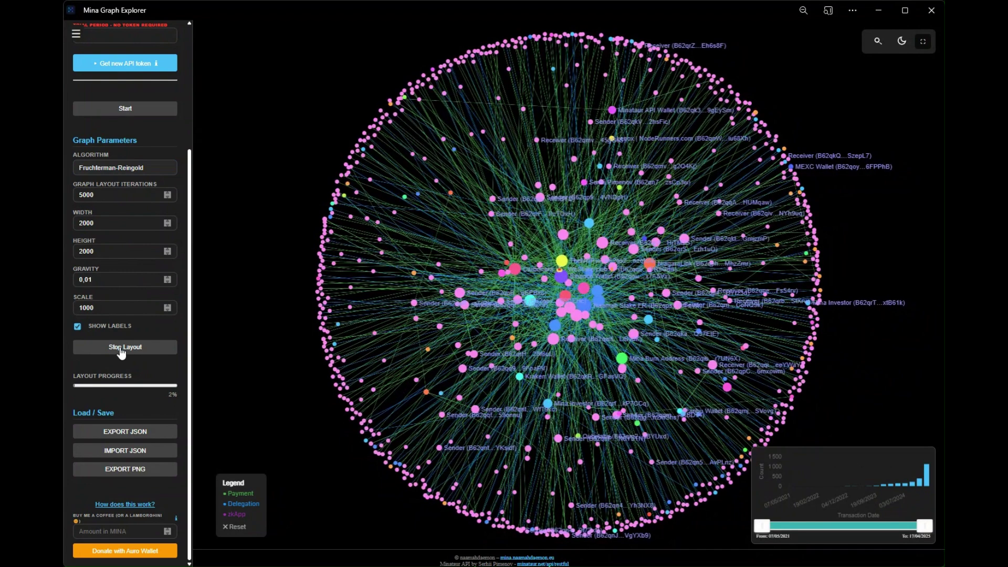
left_click(121, 350)
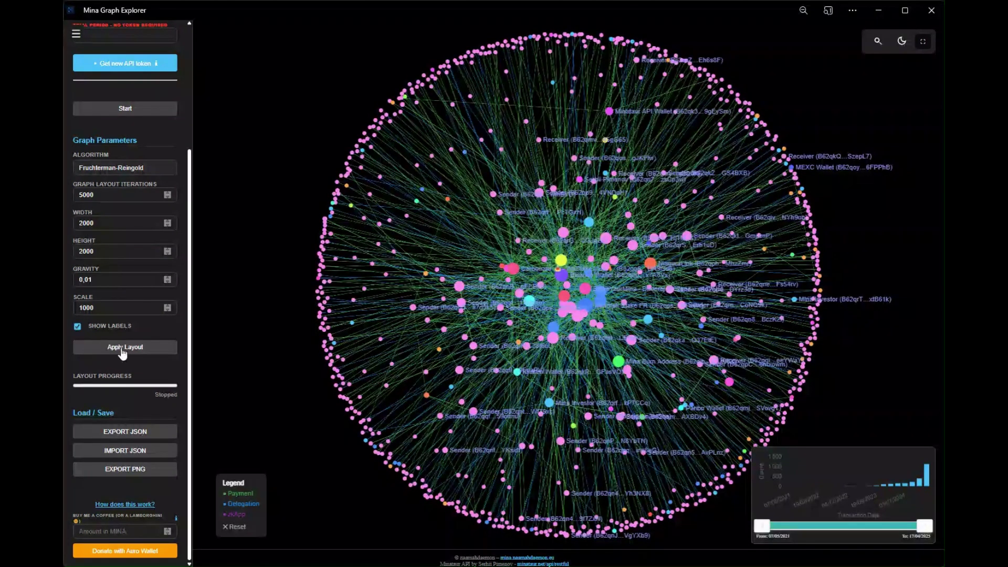
- Examine the Mina Burn Address node's degree and its transaction, delegation and failed transaction counts
left_click(618, 366)
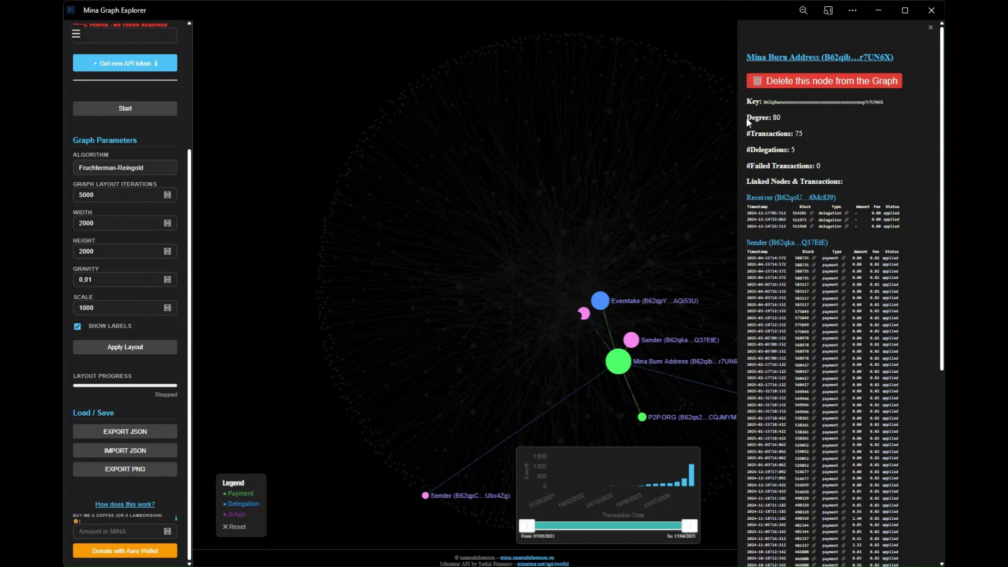
left_click_drag(746, 118, 809, 160)
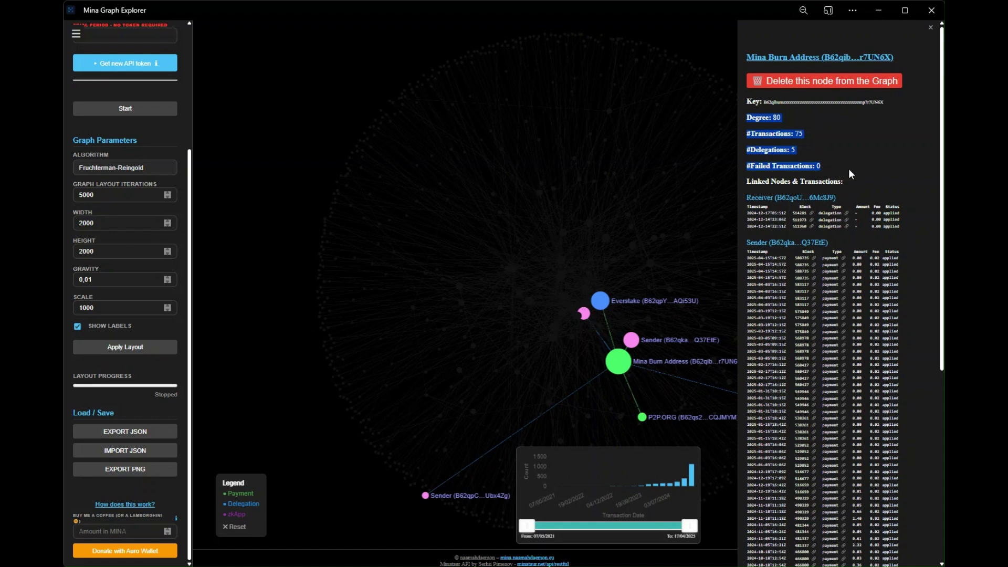
left_click(864, 177)
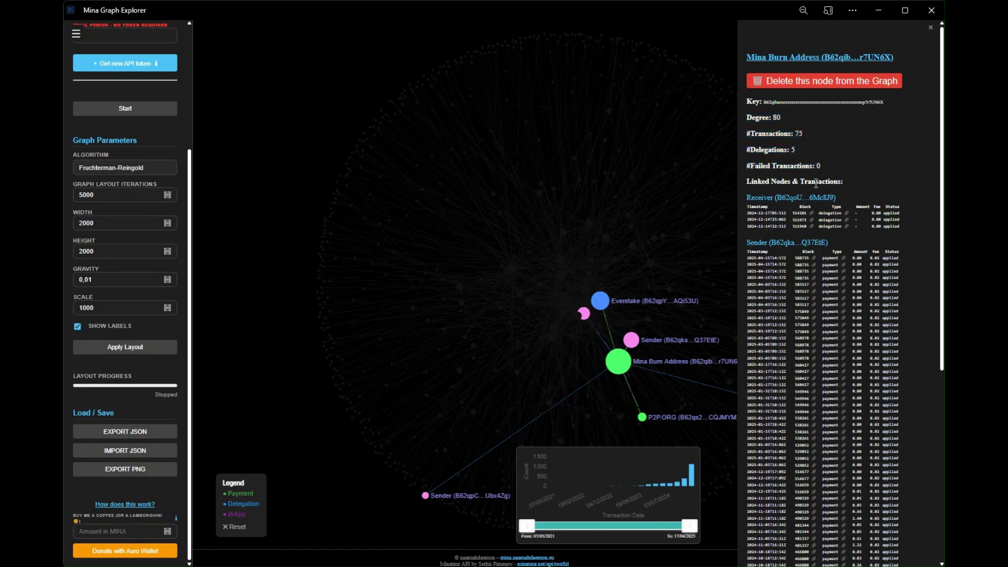
- Follow the links from the first linked Receiver node to Carbonara - WeStake.club and back, reviewing their transactions
left_click(801, 200)
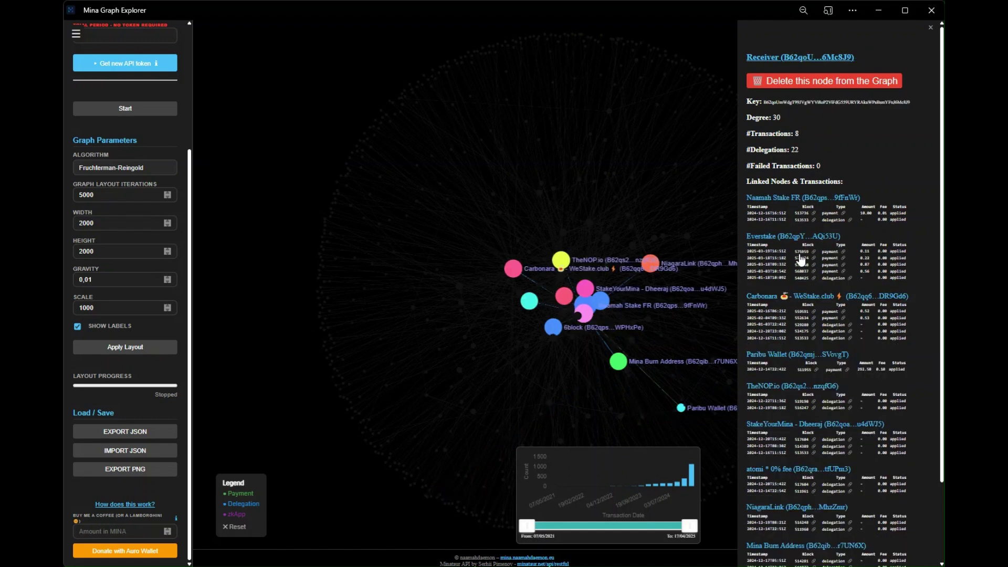
left_click(805, 297)
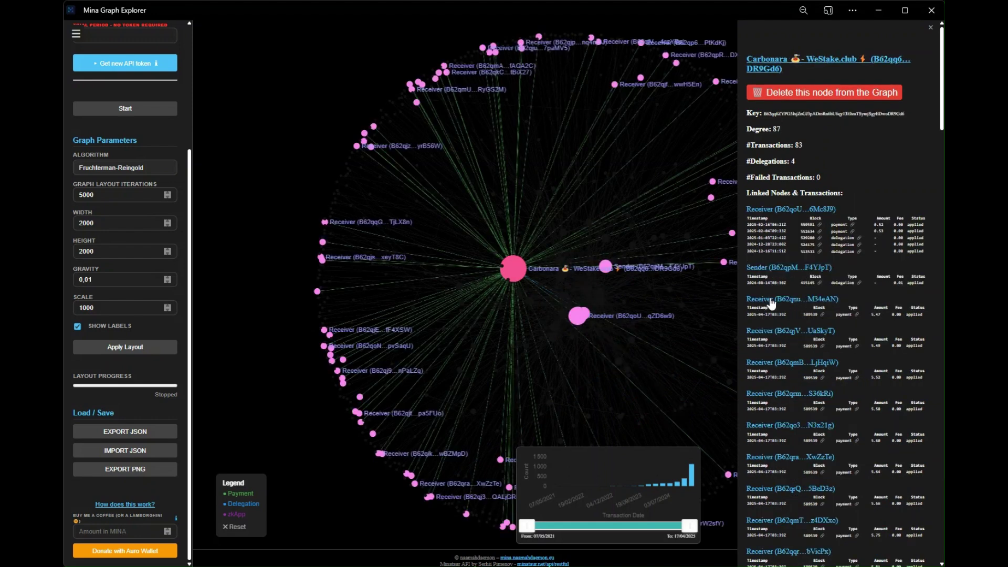
left_click(795, 210)
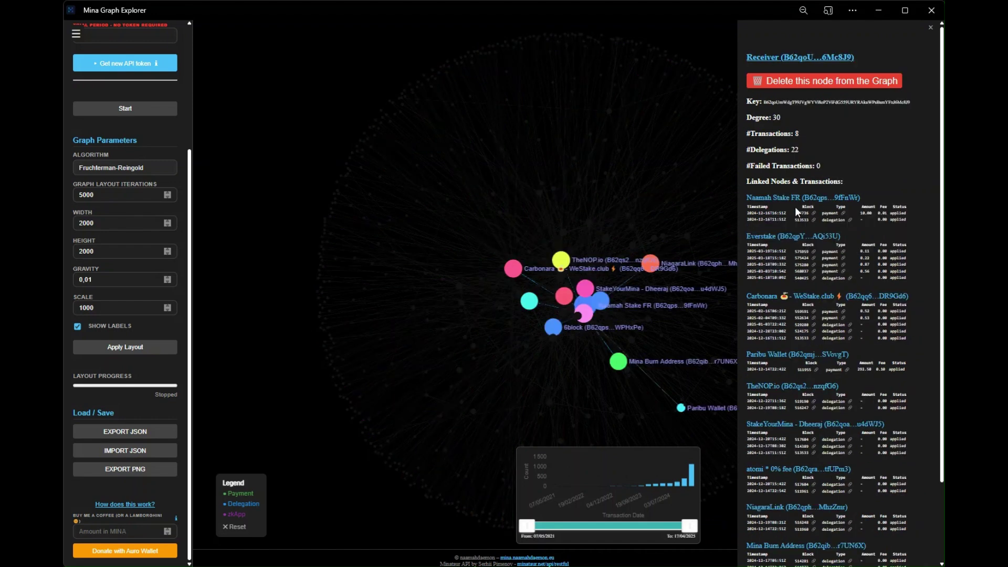
scroll(799, 226, "down", 2)
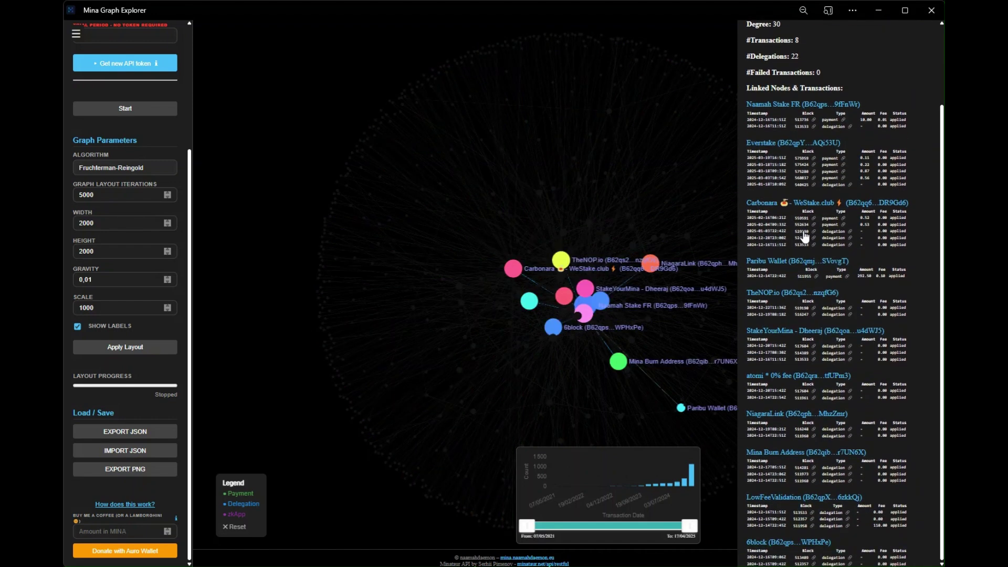
- Open the linked Carbonara - WeStake.club node and delete it from the graph
left_click(811, 204)
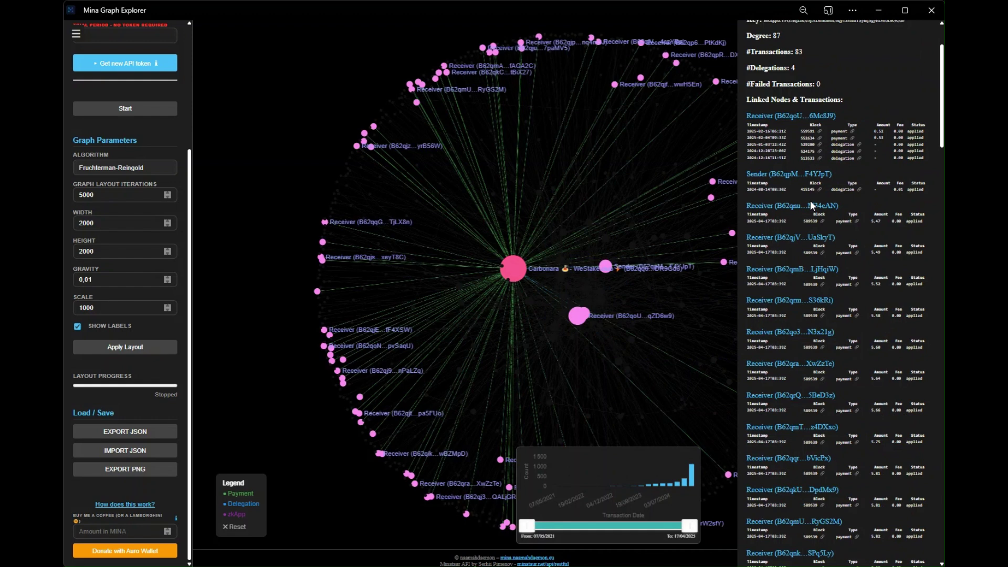
scroll(829, 130, "up", 2)
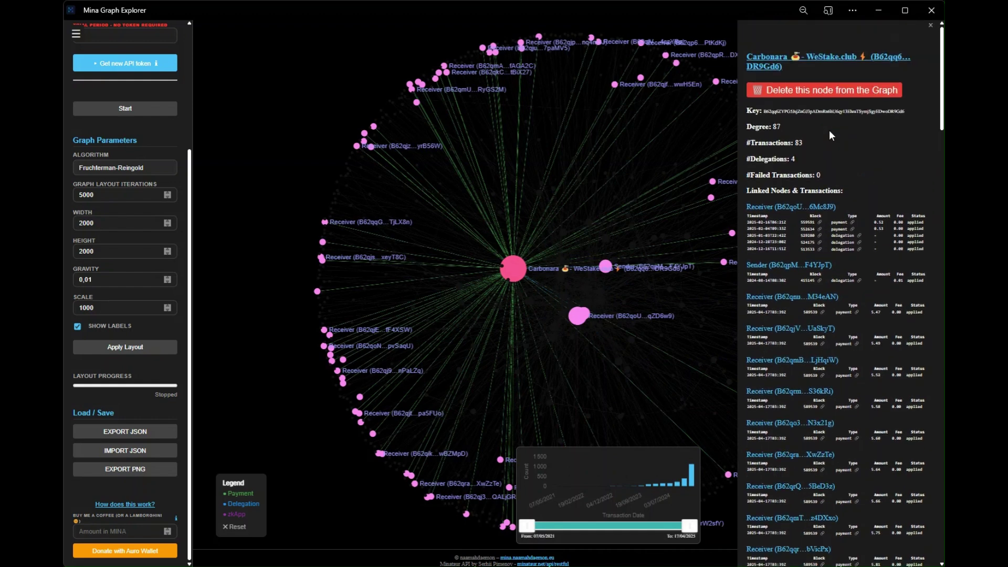
left_click(829, 95)
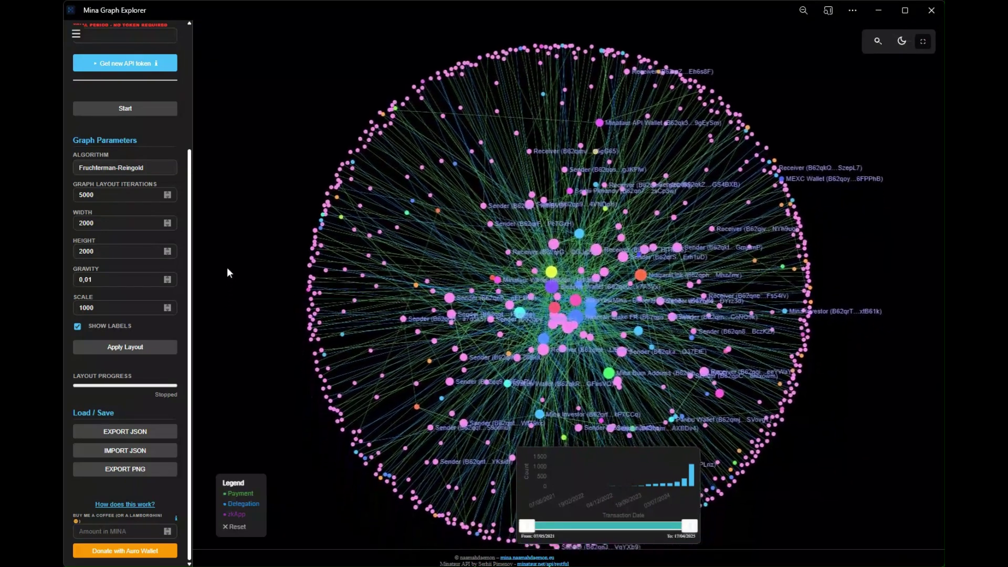
- Run the Fruchterman-Reingold layout again on the graph without the deleted node
scroll(508, 295, "up", 5)
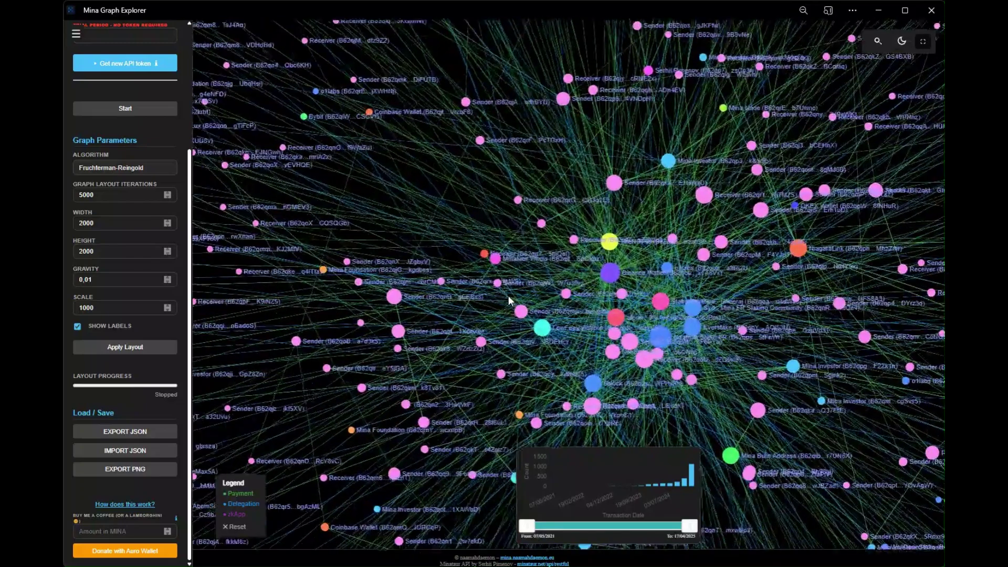
left_click(104, 355)
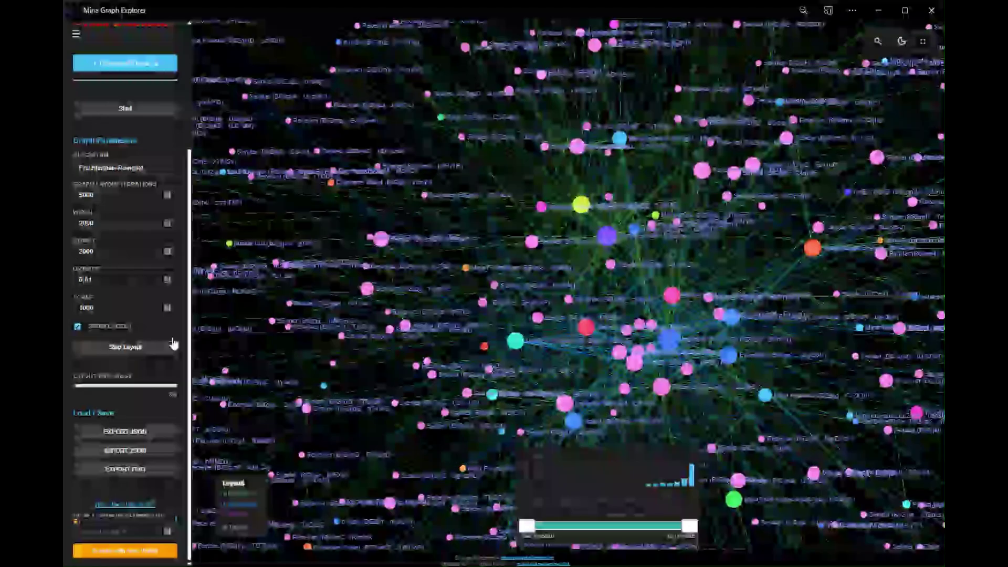
scroll(590, 260, "down", 5)
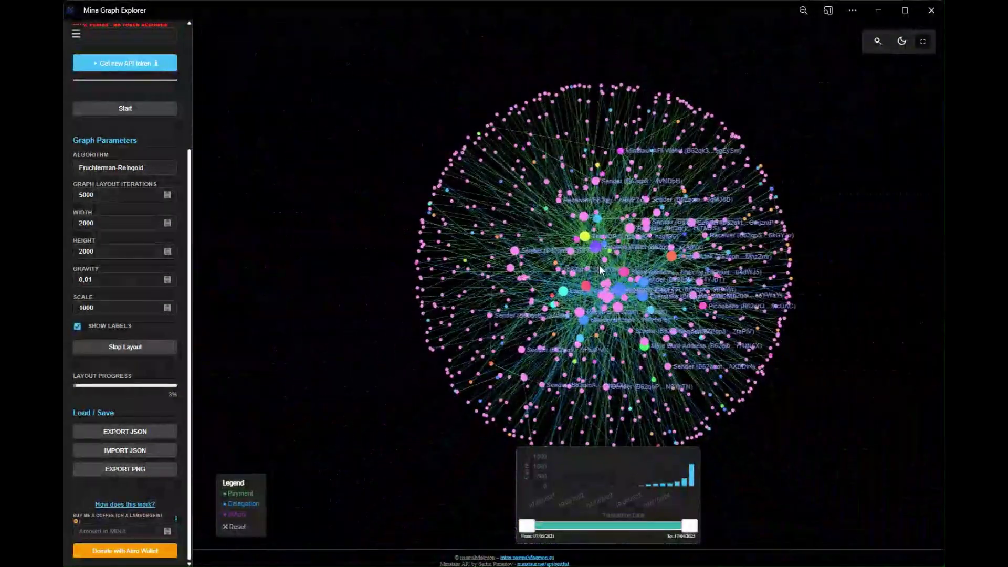
- Filter the graph's edges by the Payment transaction type and by the Delegation type while the layout runs
left_click_drag(601, 271, 478, 252)
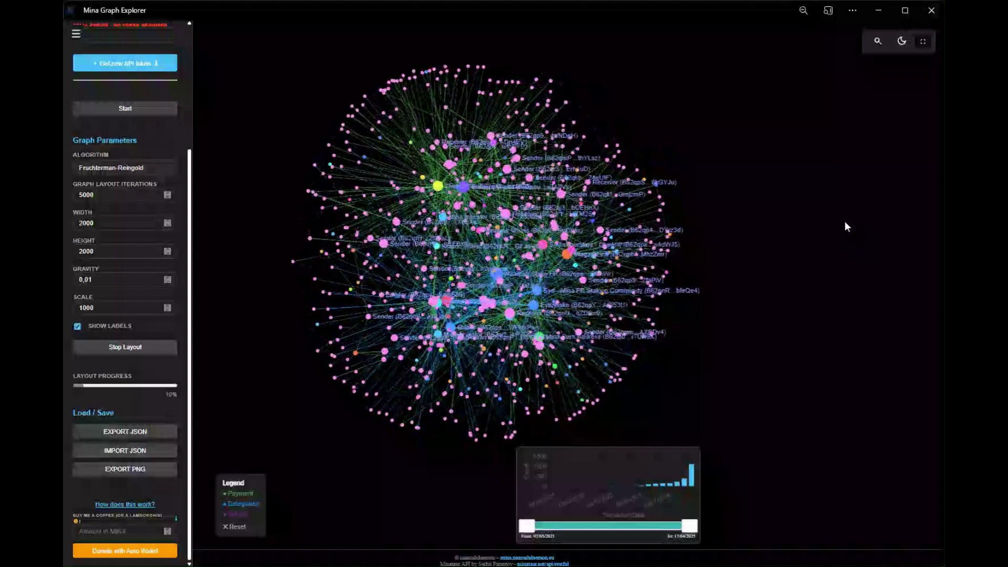
left_click_drag(845, 223, 827, 221)
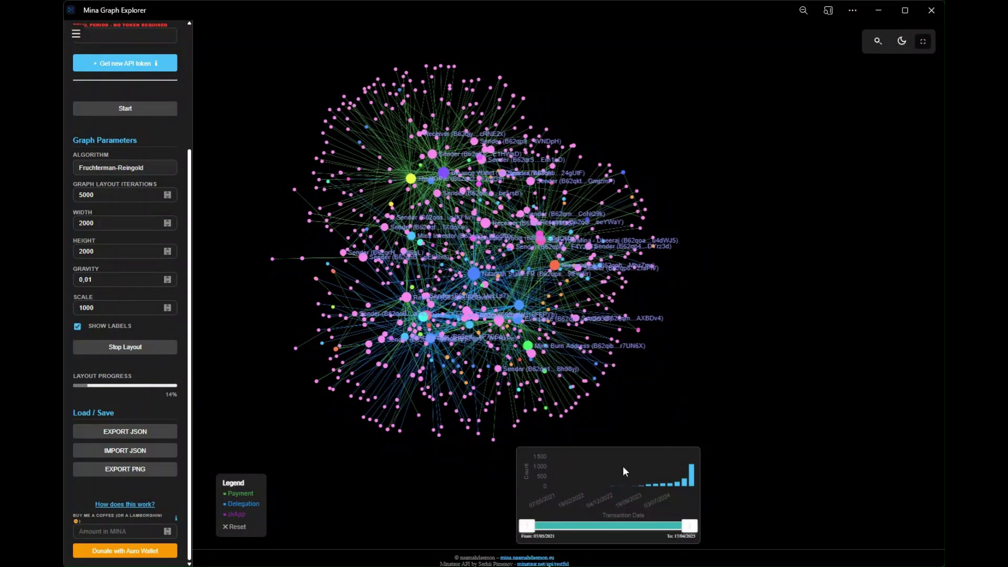
left_click(251, 494)
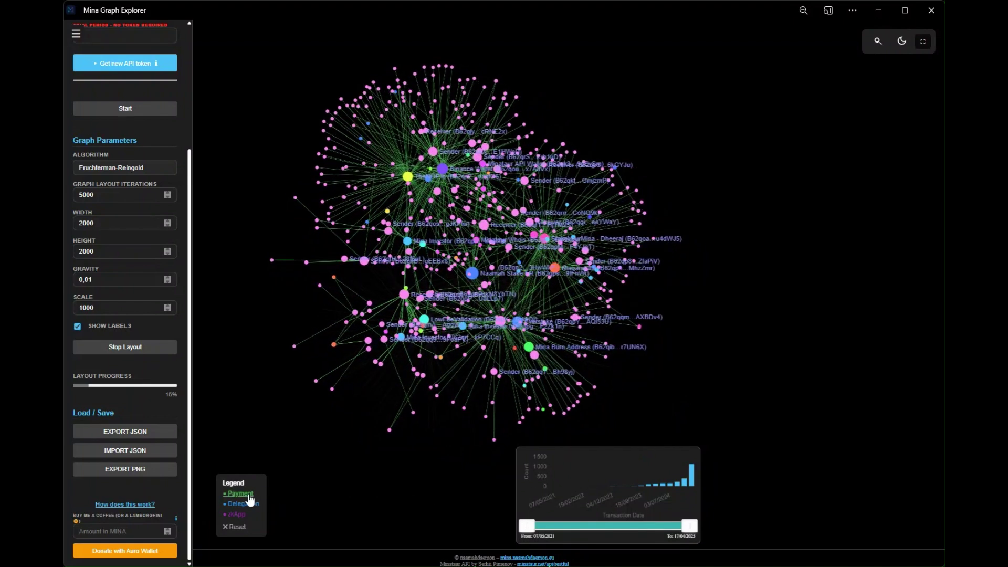
left_click(246, 503)
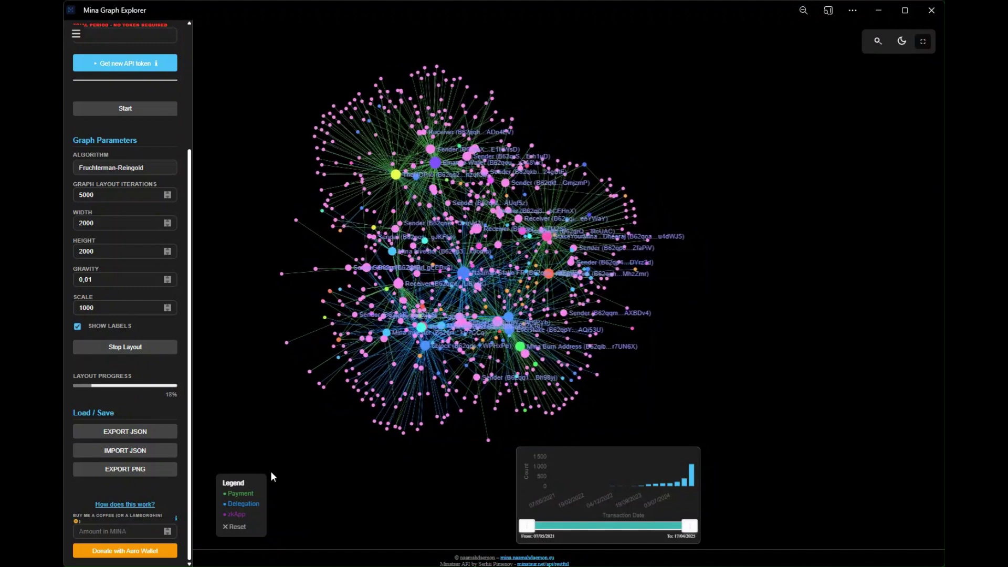
- Stop the running layout and review the details of the Naamah Stake FR node
left_click(139, 350)
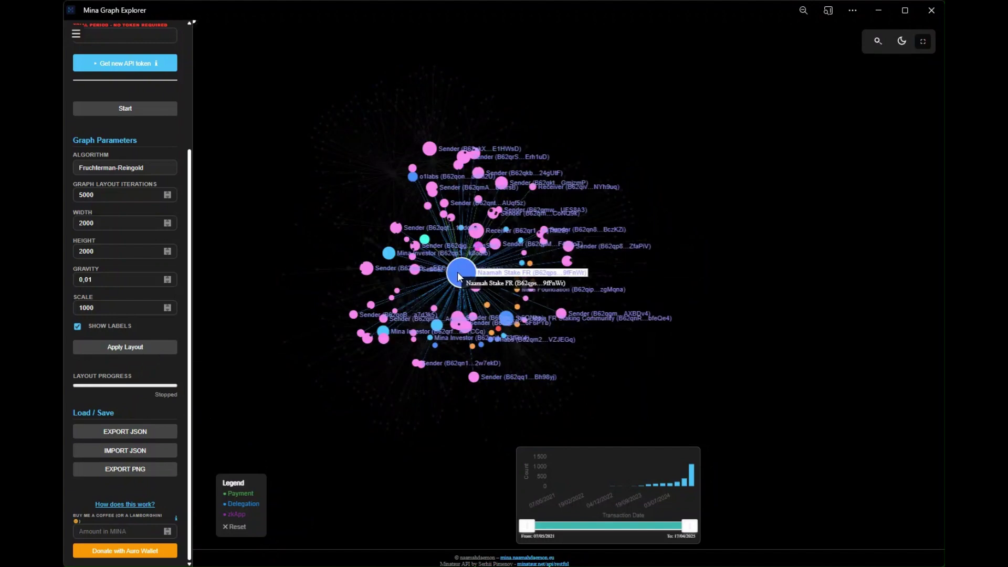
left_click(457, 272)
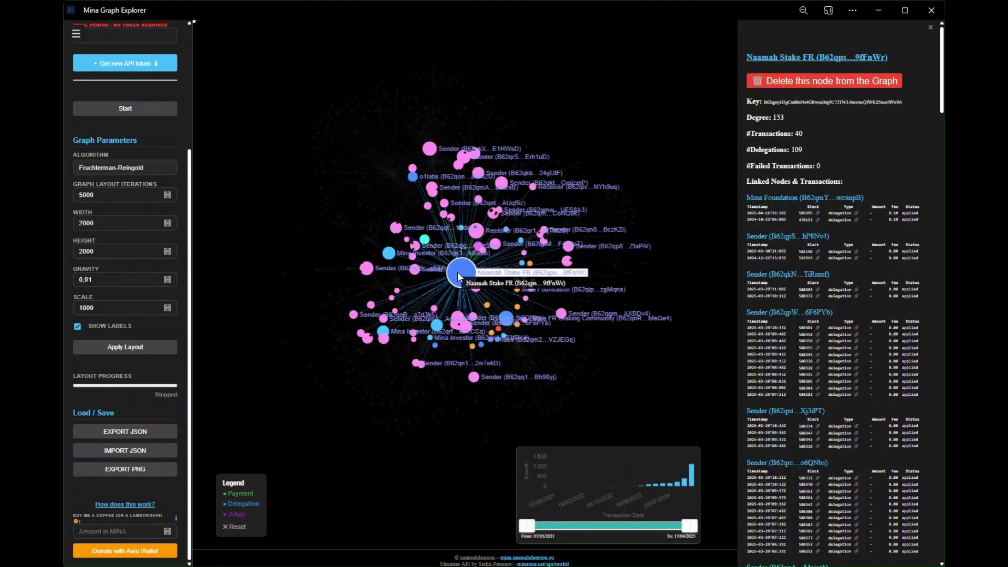
left_click(419, 488)
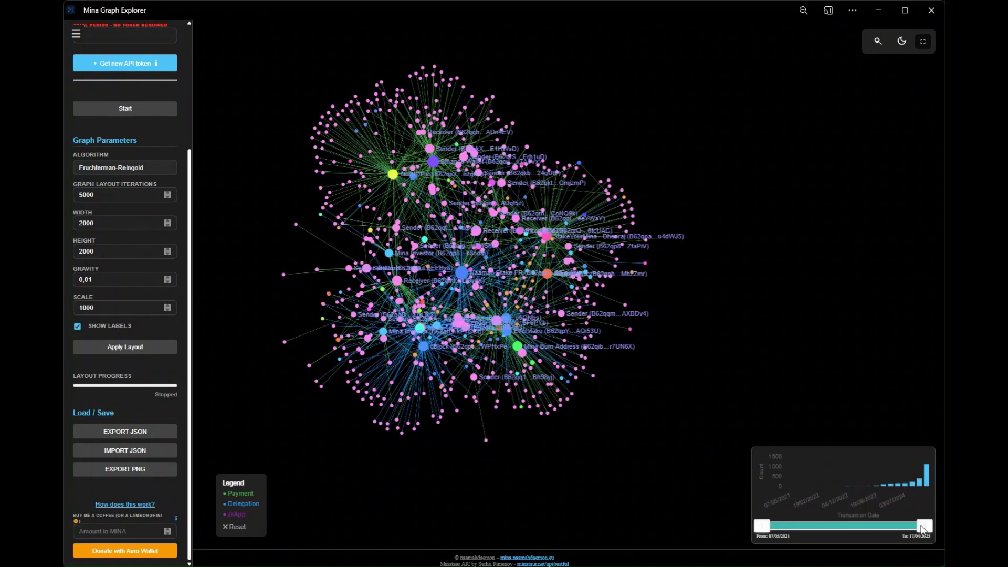
- Open the NiagaraLink node's details with its linked nodes and transactions
mouse_move(923, 529)
left_mouse_down()
mouse_move(770, 537)
mouse_move(925, 527)
left_mouse_up()
left_click(547, 274)
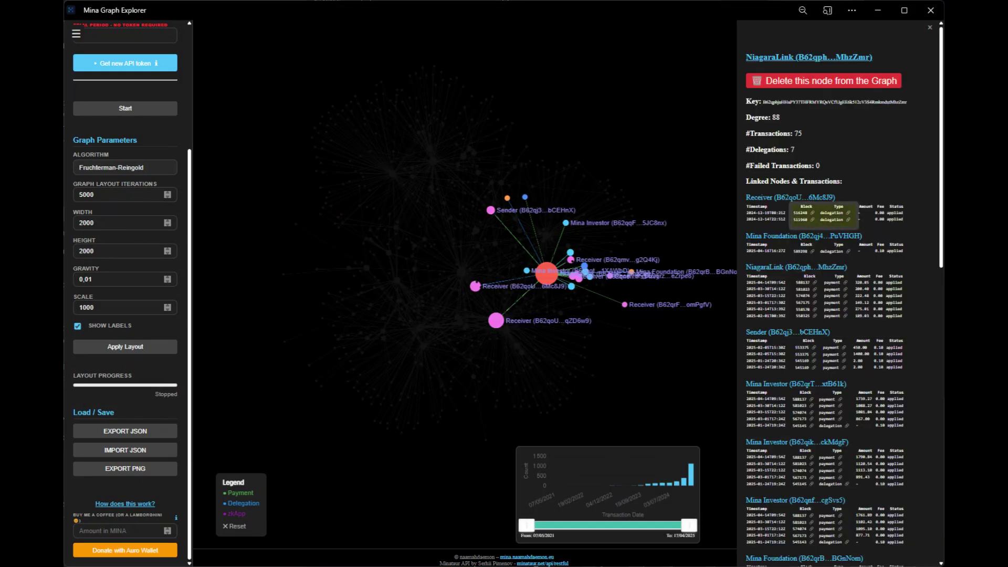